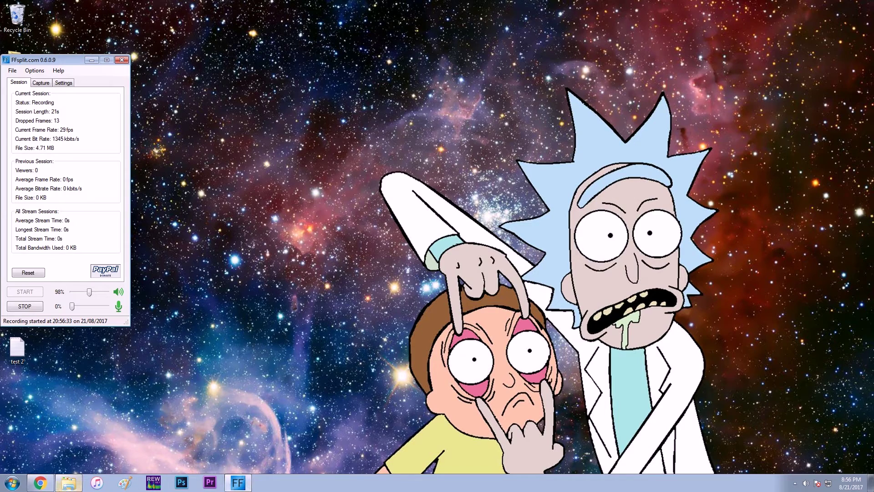
Step: Launch ATF DSP PC-Tool 4.20a from the Start menu's program list
{"action": "left_click", "coordinate": [12, 482]}
{"action": "left_click", "coordinate": [50, 425]}
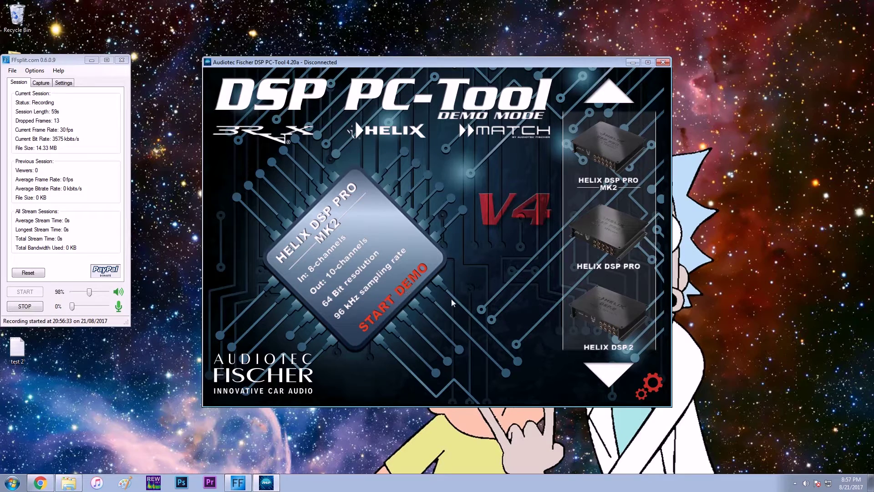
Step: Start the demo with the Internal 1 preset loaded, check IO routing, then return to the Main EQ page
{"action": "left_click", "coordinate": [399, 285]}
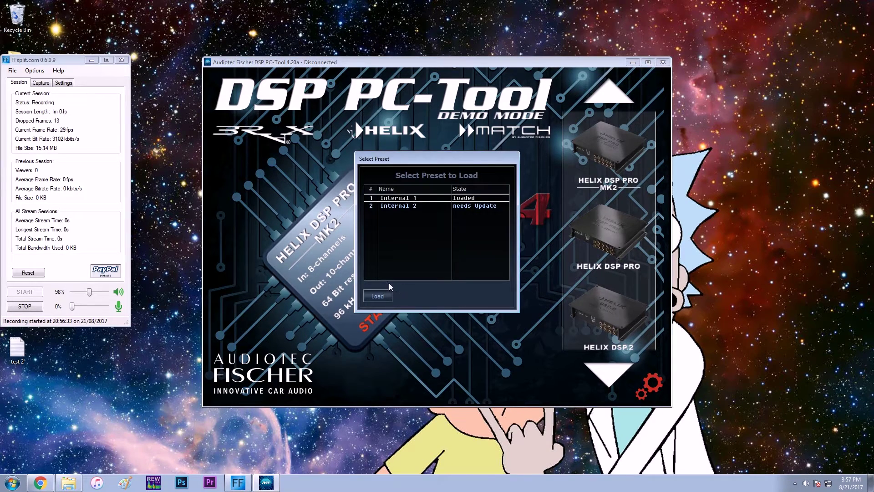
{"action": "left_click", "coordinate": [379, 296]}
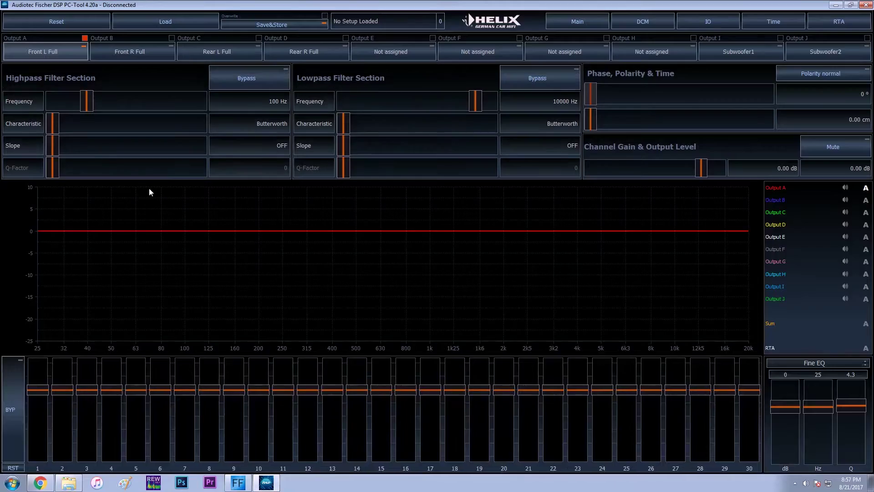
{"action": "left_click", "coordinate": [724, 26]}
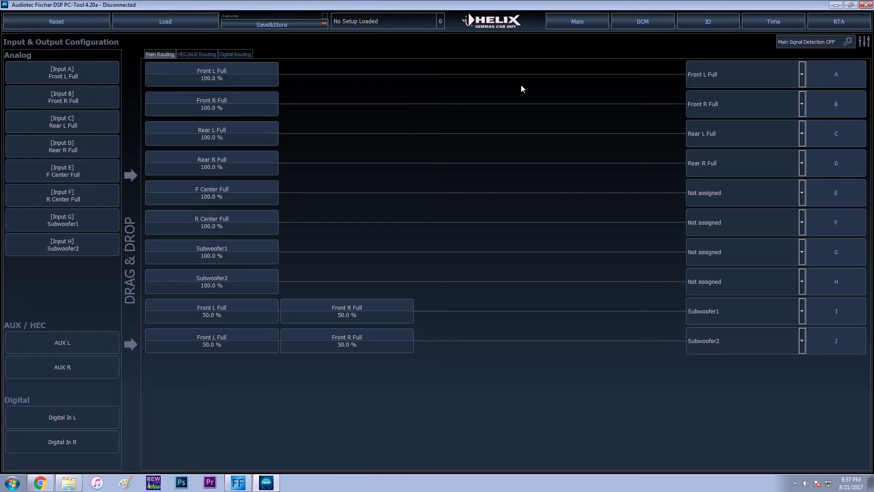
{"action": "left_click", "coordinate": [572, 26]}
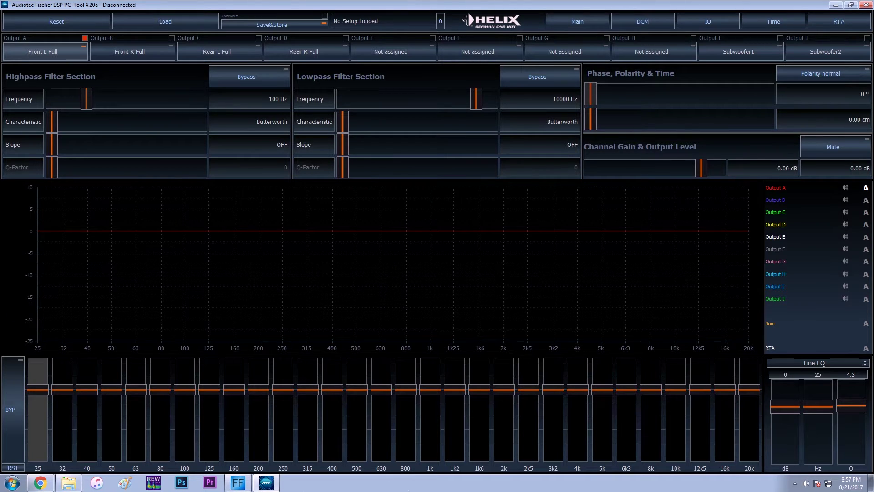
Step: Launch REW, dismiss the new-version notice and briefly view the RTA window
{"action": "left_click", "coordinate": [160, 489]}
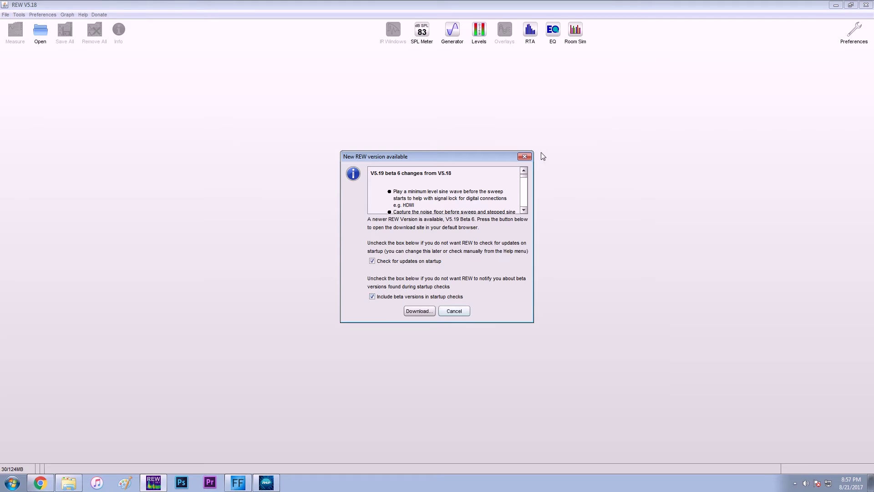
{"action": "left_click", "coordinate": [524, 157]}
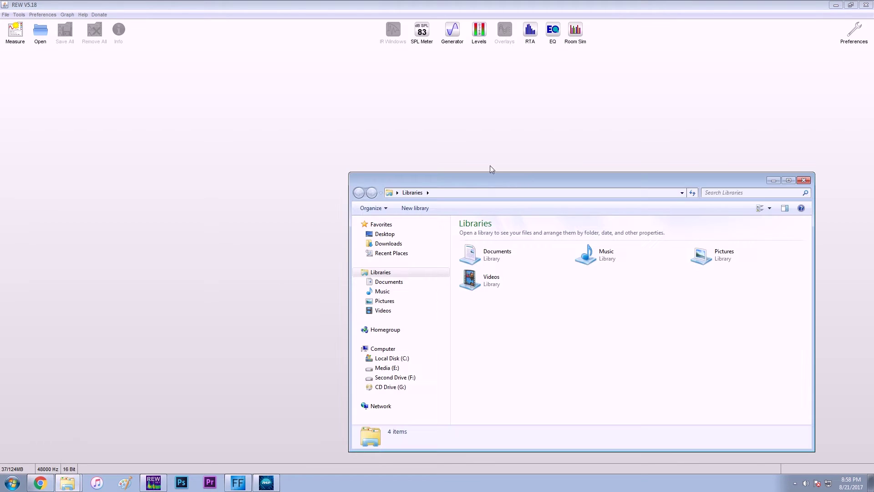
{"action": "left_click", "coordinate": [527, 38]}
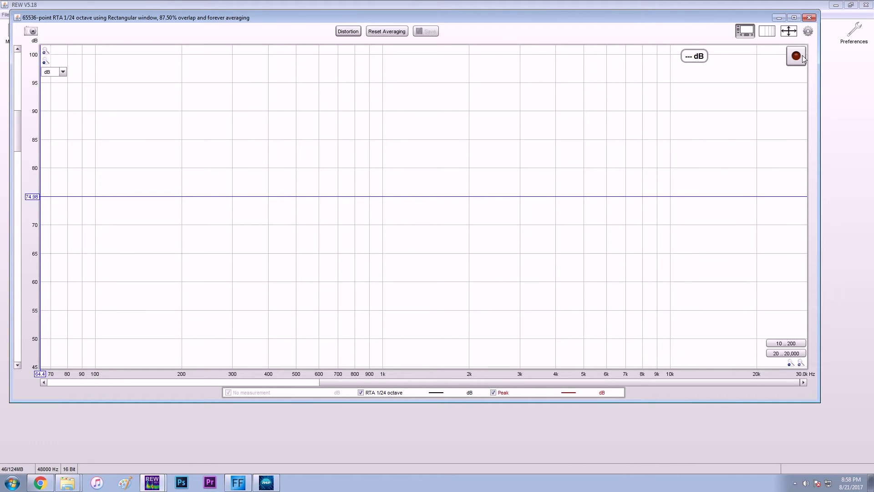
{"action": "left_click", "coordinate": [809, 17]}
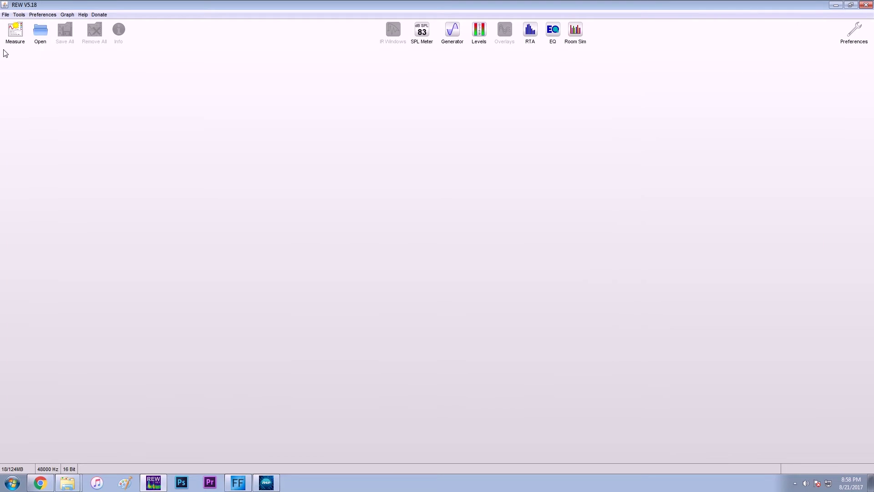
Step: Cancel the new measurement setup and bring up a Windows Explorer window
{"action": "left_click", "coordinate": [15, 33]}
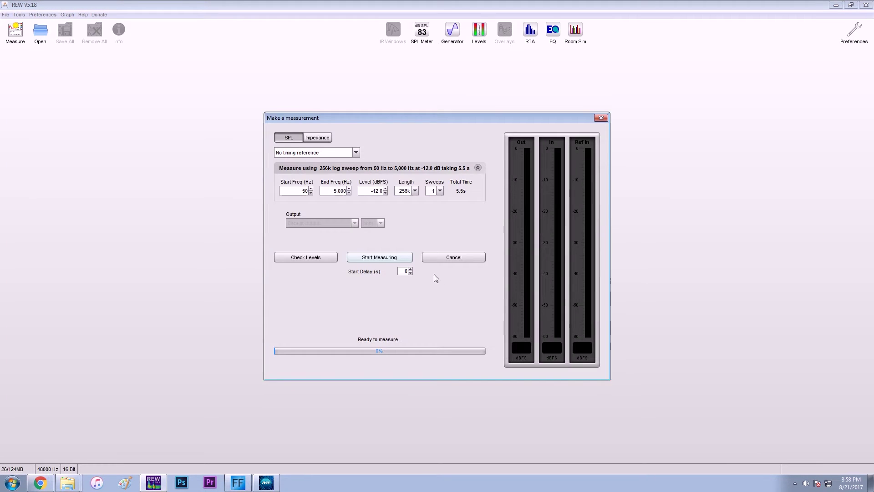
{"action": "left_click", "coordinate": [455, 257]}
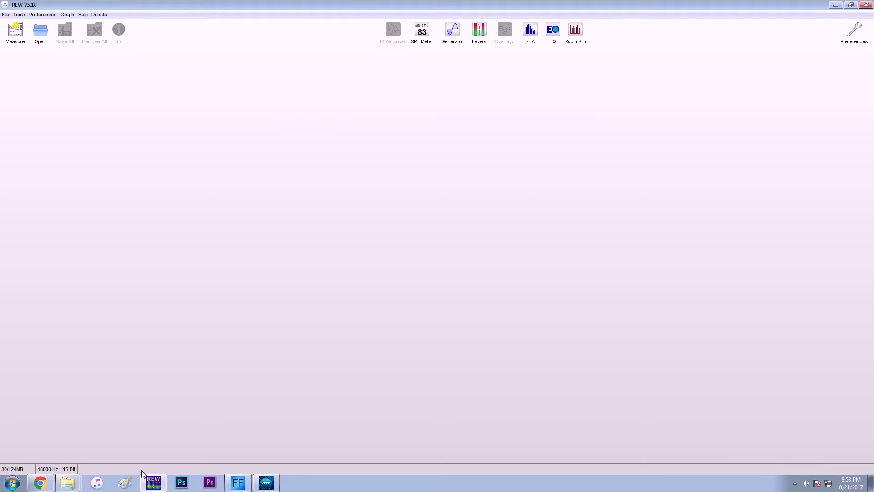
{"action": "left_click", "coordinate": [78, 483]}
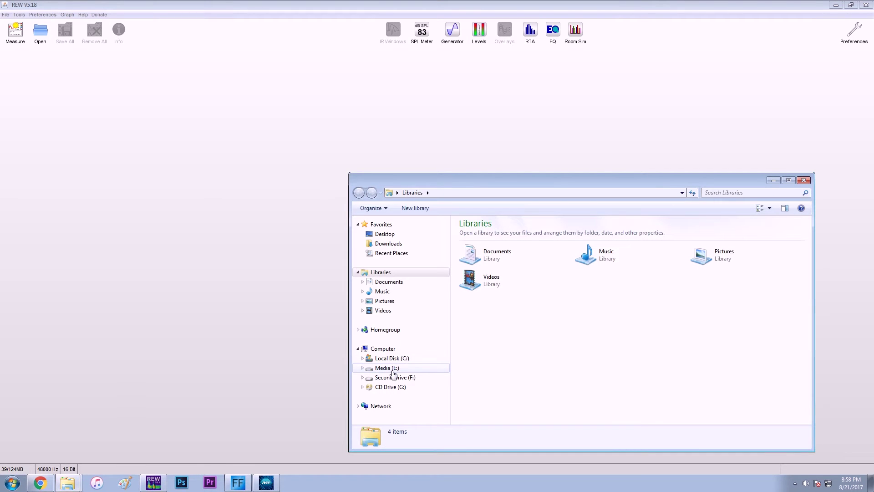
Step: Open All.mdat from E:\Pictures\Car Audio Work\Tunes & Measurements\Measurements\test in REW
{"action": "left_click", "coordinate": [393, 368]}
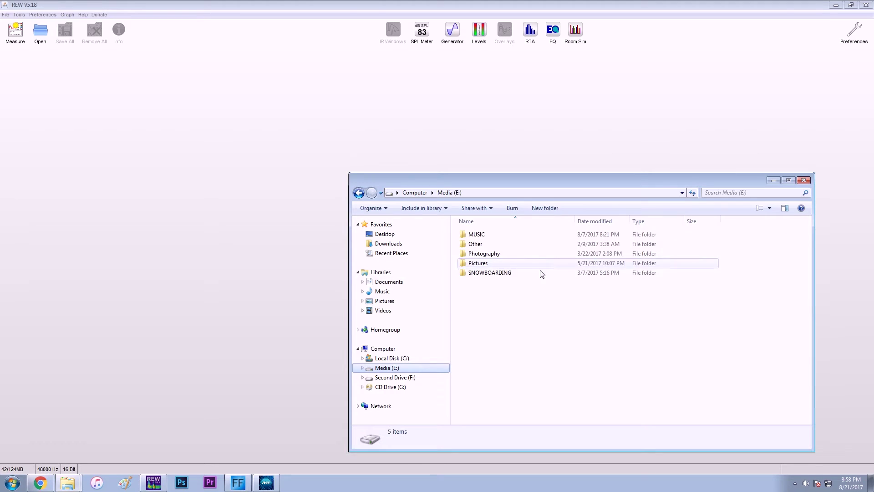
{"action": "double_click", "coordinate": [503, 263]}
{"action": "double_click", "coordinate": [577, 252]}
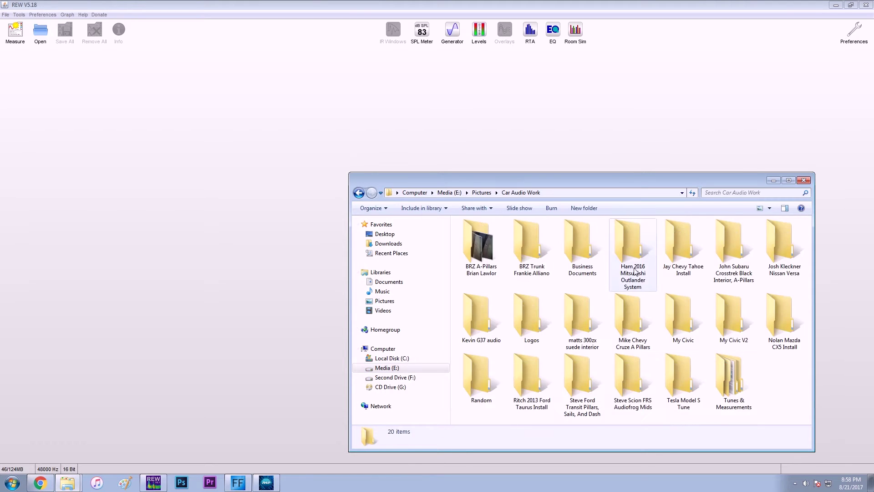
{"action": "double_click", "coordinate": [733, 380]}
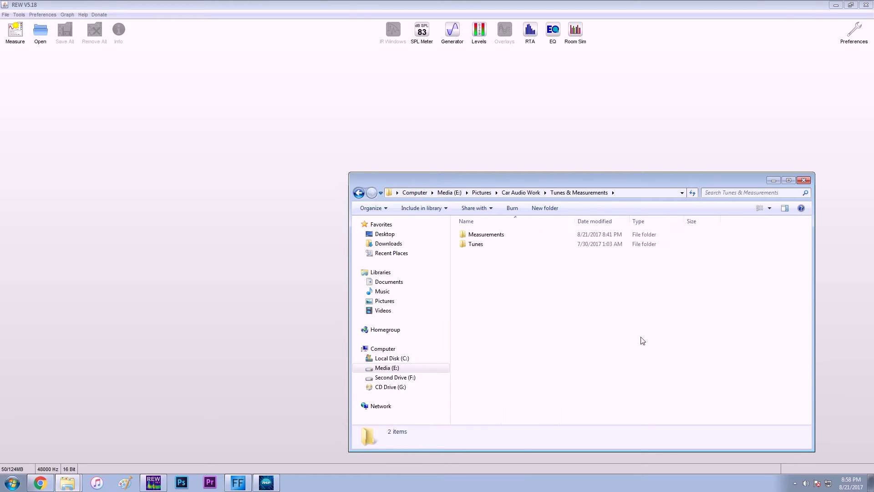
{"action": "double_click", "coordinate": [508, 234]}
{"action": "double_click", "coordinate": [487, 244]}
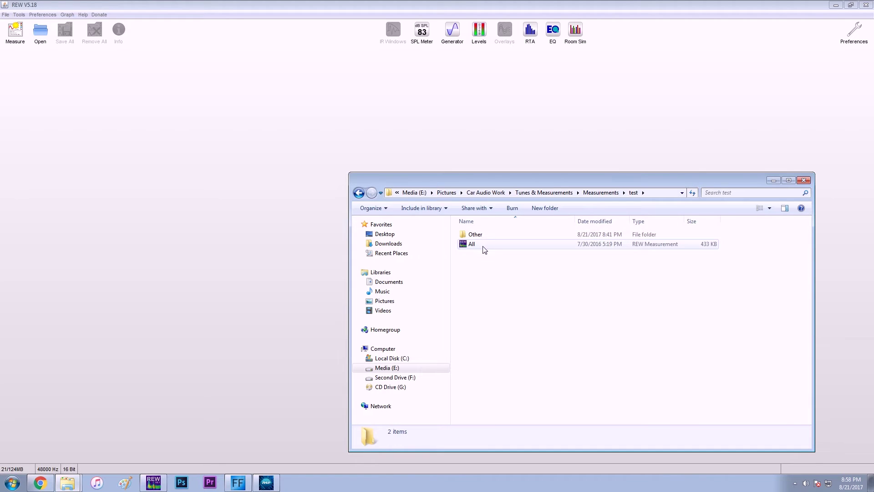
{"action": "double_click", "coordinate": [507, 245]}
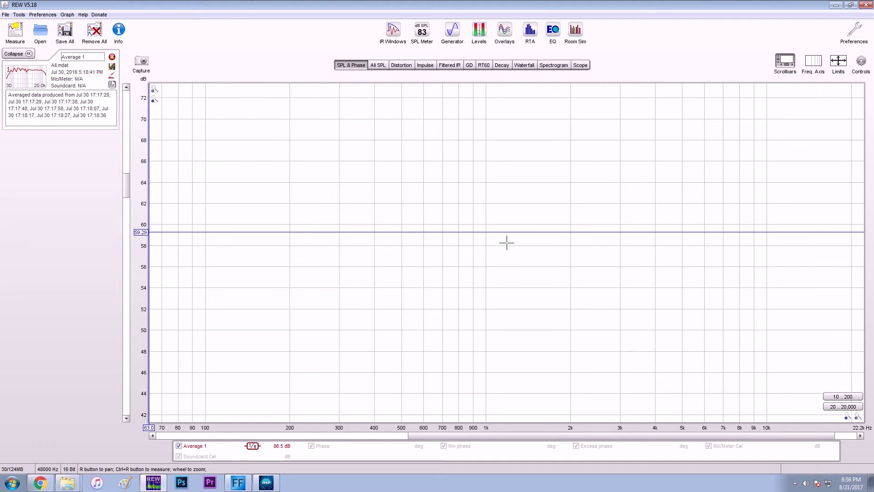
Step: Show the All SPL graph, glance at the RTA, then open the EQ window for Average 1
{"action": "left_click", "coordinate": [378, 65]}
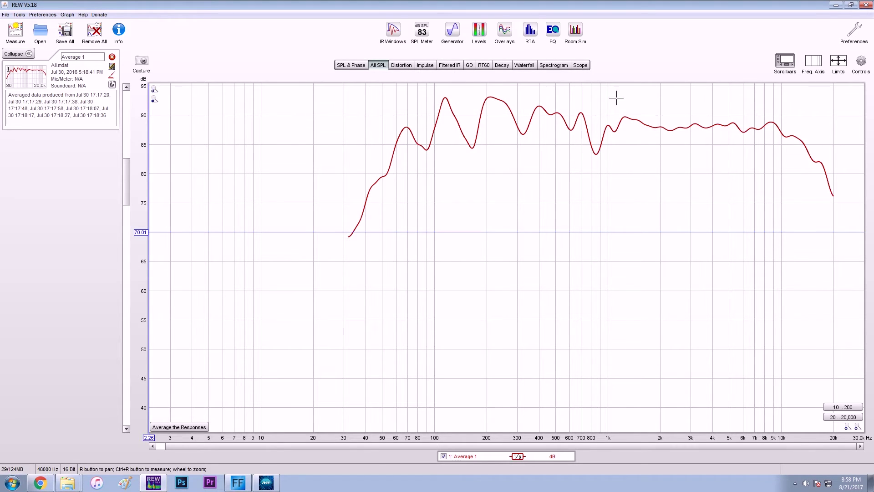
{"action": "left_click", "coordinate": [532, 32]}
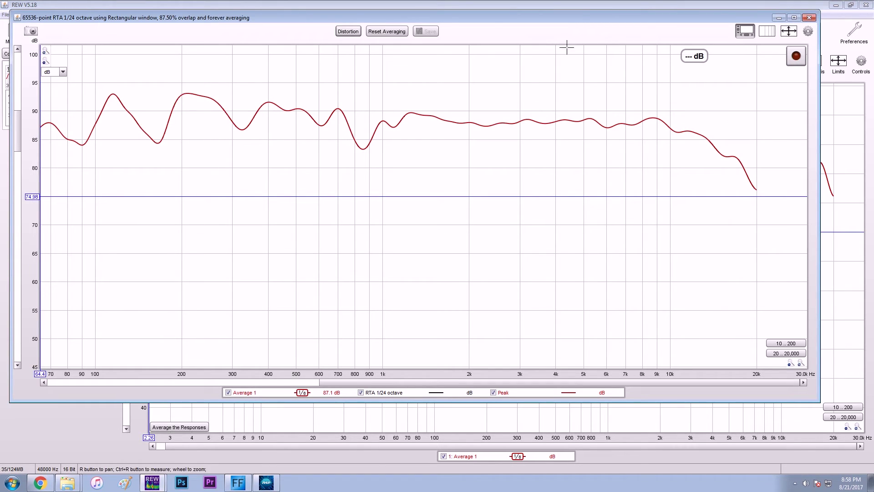
{"action": "left_click", "coordinate": [809, 17]}
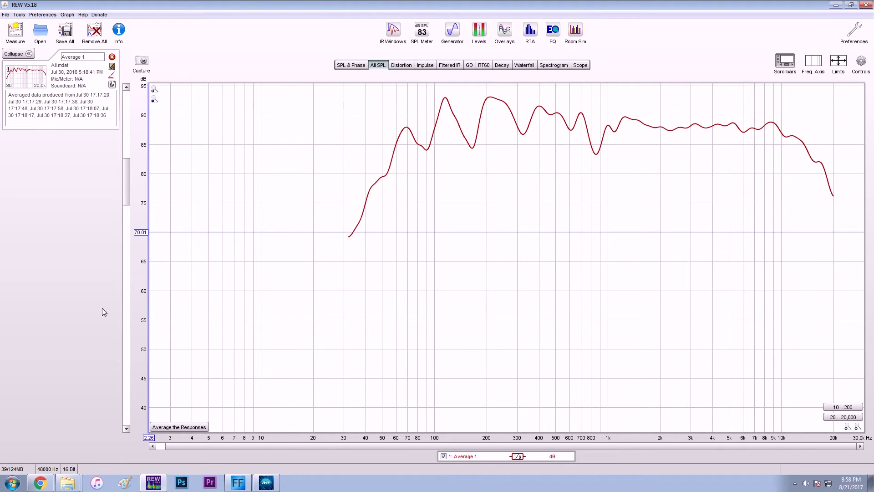
{"action": "left_click", "coordinate": [553, 32]}
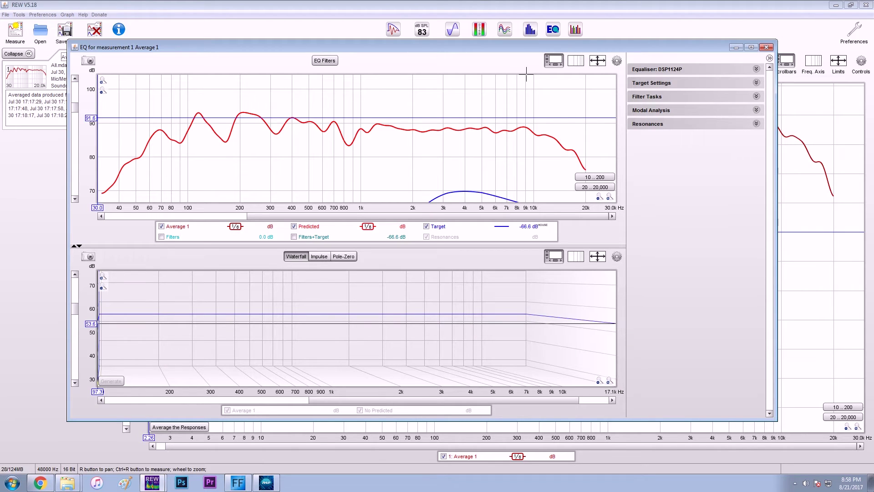
Step: Set the EQ window's equaliser type to Generic
{"action": "left_click", "coordinate": [756, 69]}
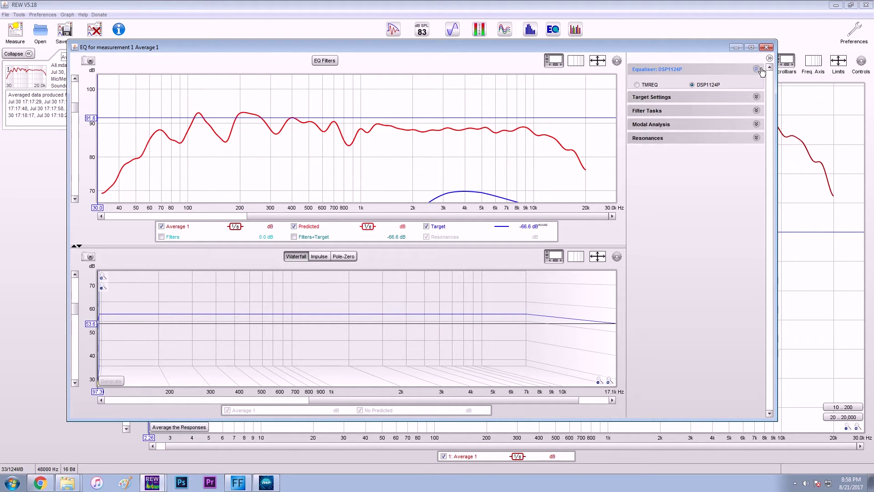
{"action": "left_click", "coordinate": [638, 208]}
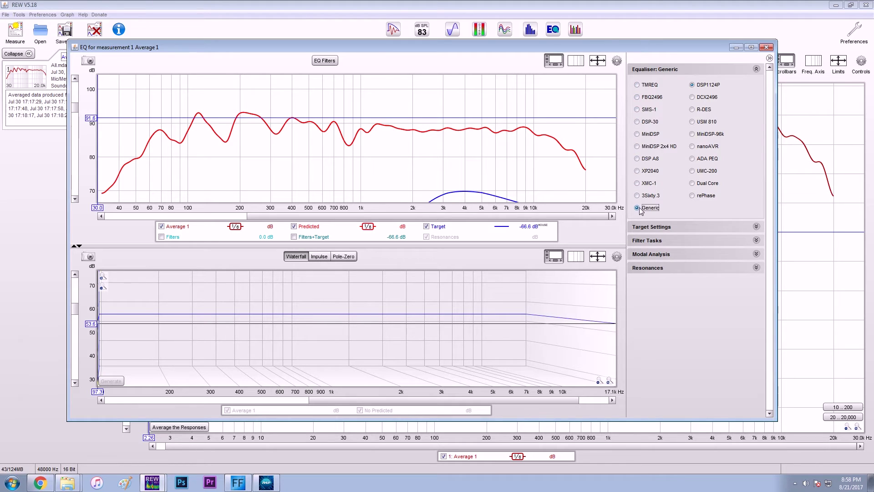
{"action": "left_click", "coordinate": [756, 69]}
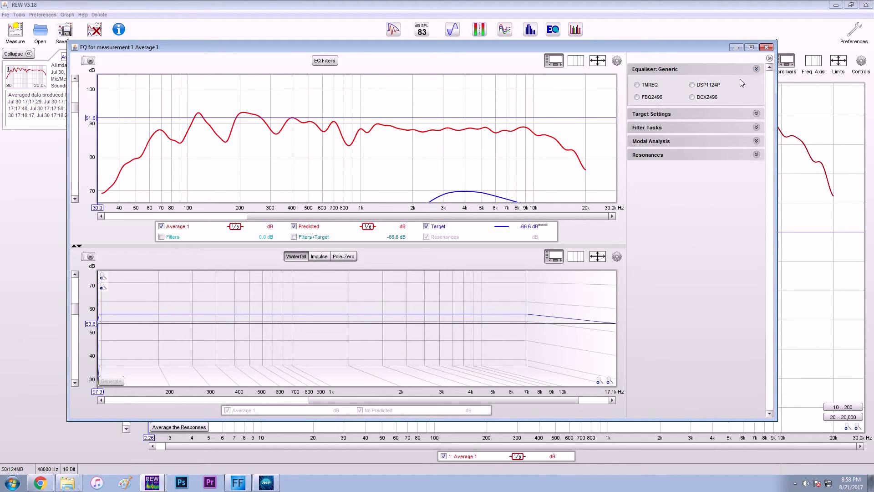
Step: Expand target settings, pan the graph to 20 Hz–19.9 kHz, and keep Full Range speaker type
{"action": "left_click", "coordinate": [727, 88]}
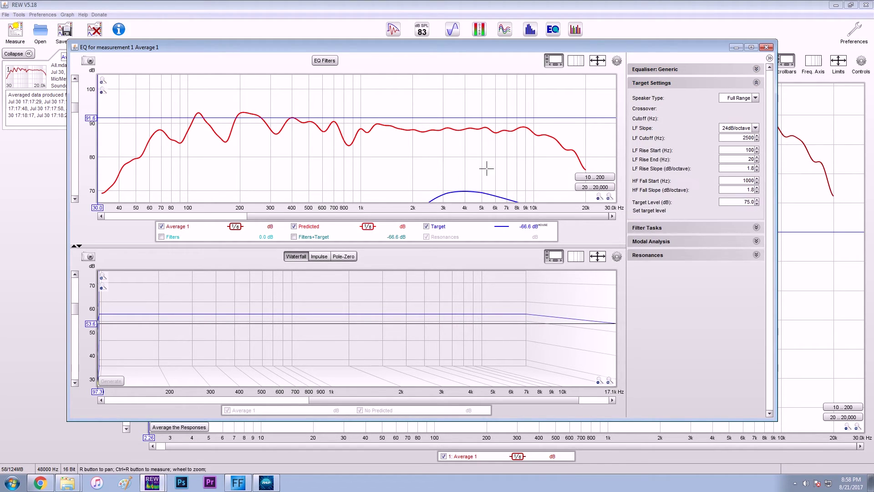
{"action": "left_click_drag", "start_coordinate": [308, 123], "coordinate": [339, 123]}
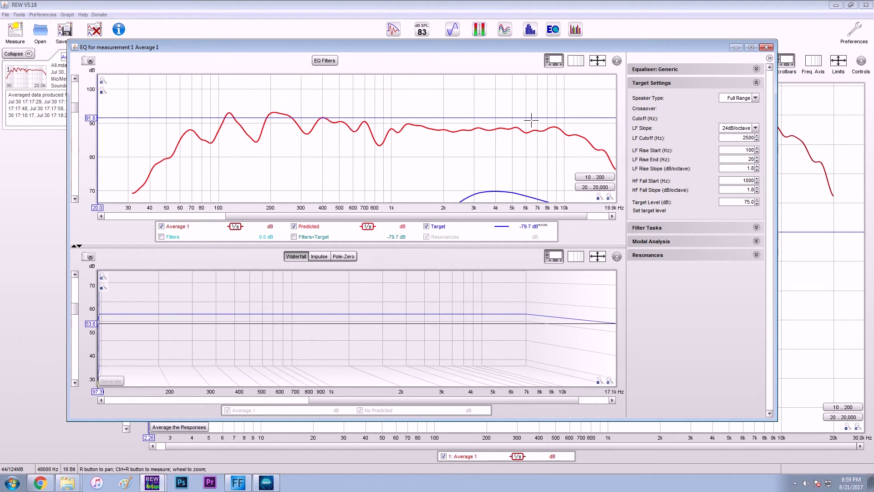
{"action": "left_click", "coordinate": [753, 99]}
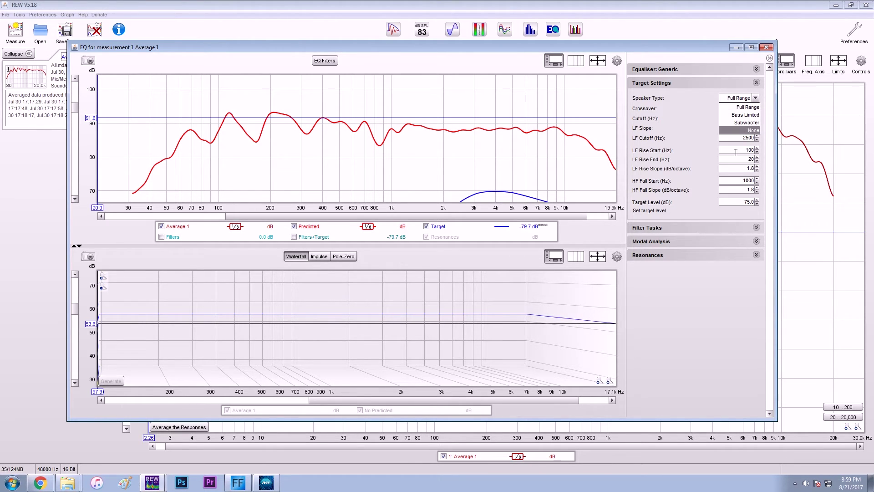
{"action": "left_click", "coordinate": [710, 132]}
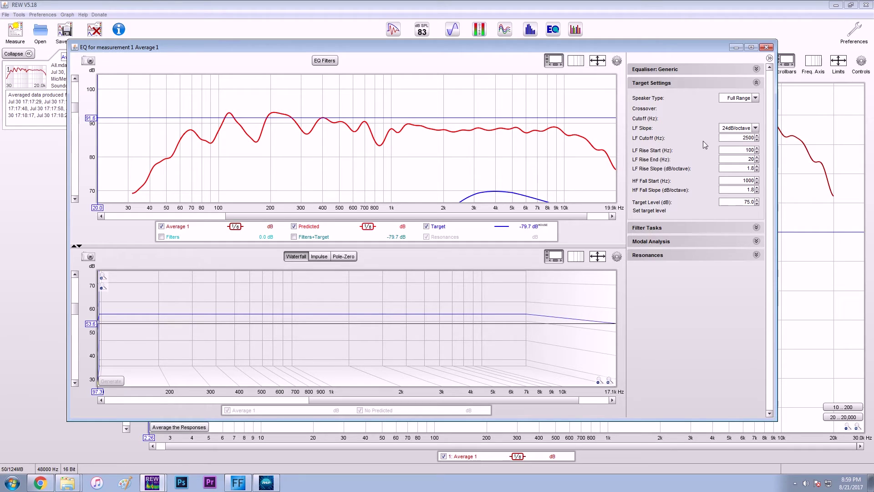
Step: Set the target LF cutoff to 80 Hz, after first trying 60 Hz
{"action": "left_click", "coordinate": [732, 136]}
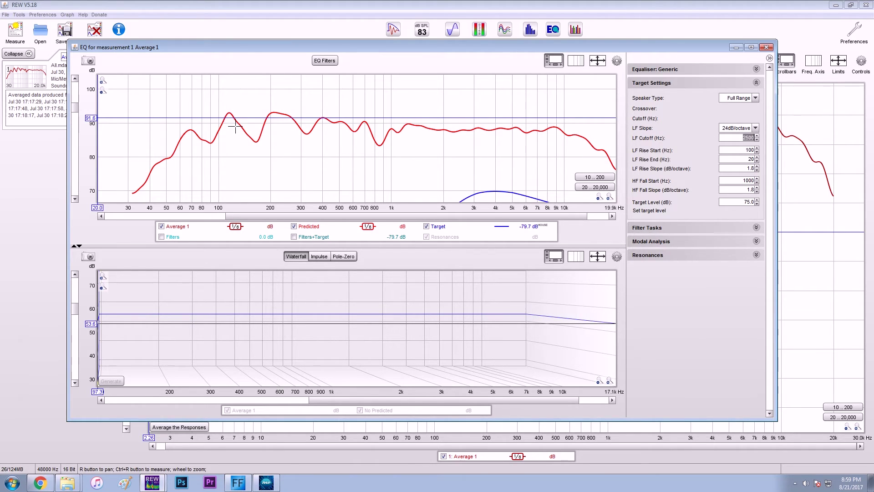
{"action": "type", "text": "60"}
{"action": "key", "text": "Return"}
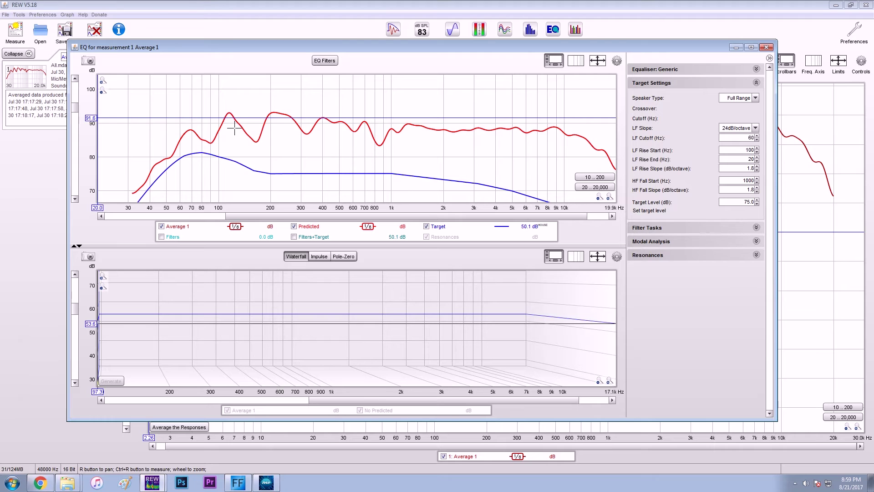
{"action": "left_click", "coordinate": [749, 138]}
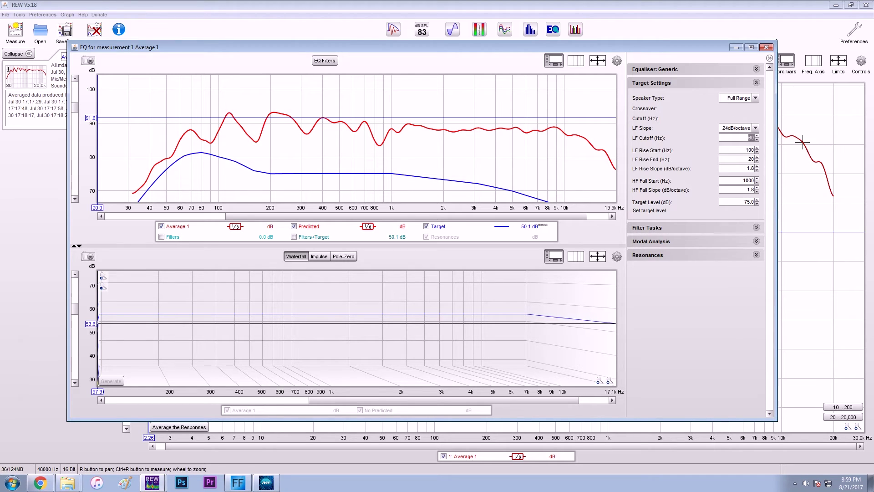
{"action": "type", "text": "80"}
{"action": "key", "text": "Return"}
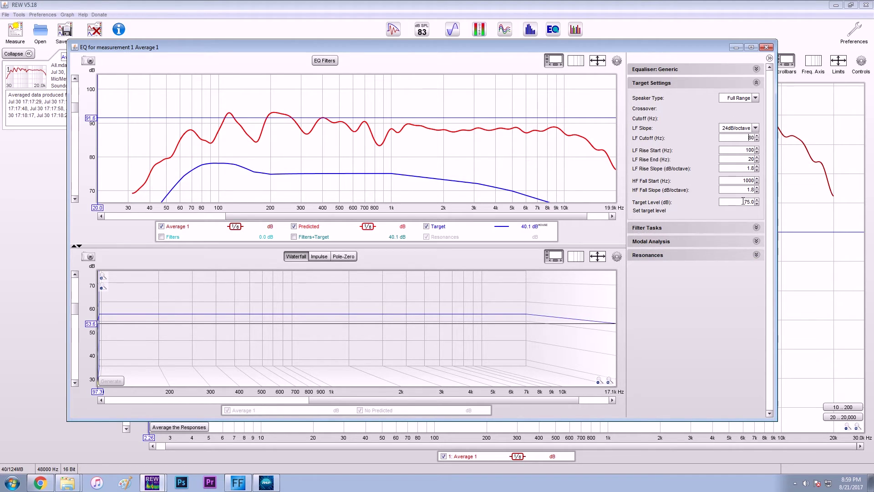
Step: Set the target level to 85.0 dB
{"action": "key", "text": "Tab"}
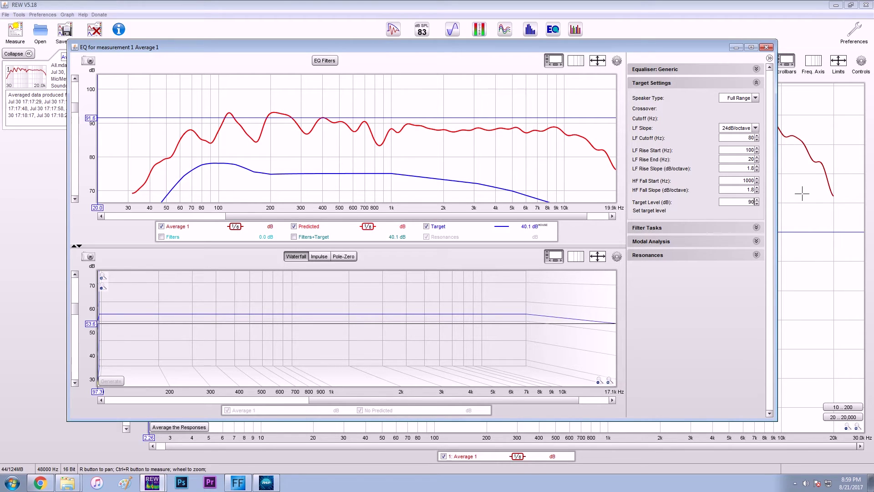
{"action": "type", "text": "90"}
{"action": "key", "text": "Return"}
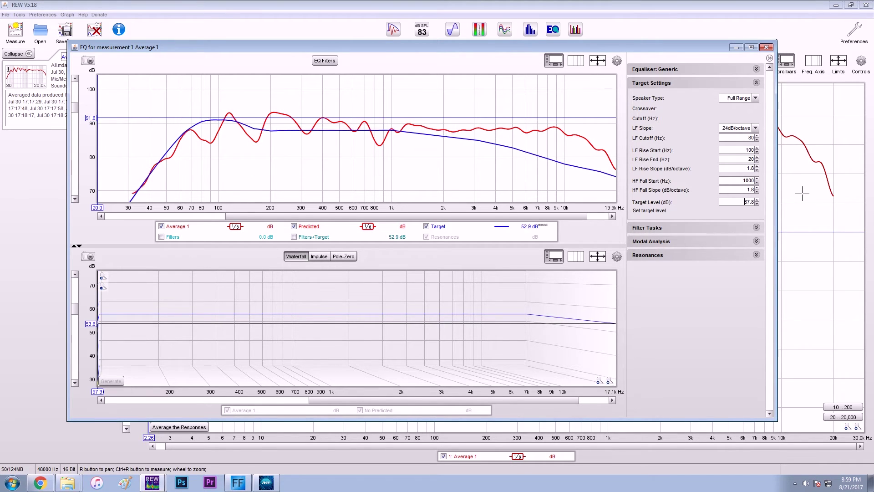
{"action": "key", "text": "Down"}
{"action": "key", "text": "Down"}
{"action": "key", "text": "Down"}
{"action": "key", "text": "Down"}
{"action": "key", "text": "Down"}
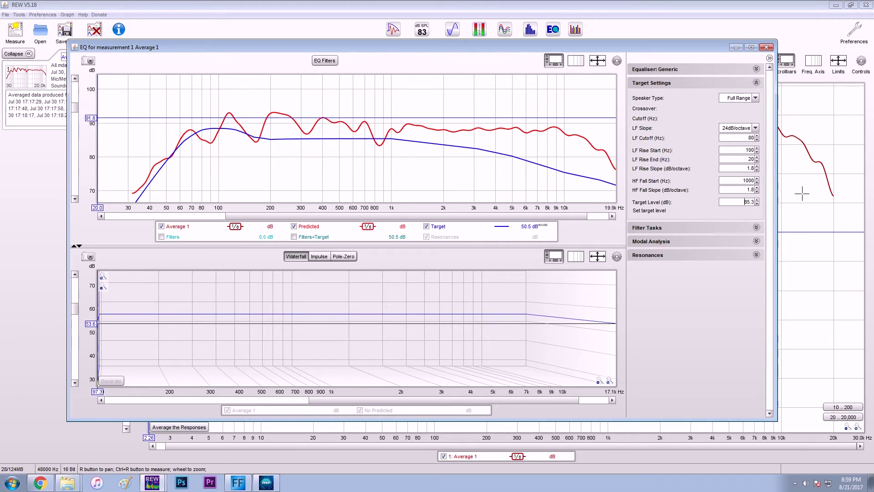
{"action": "key", "text": "Down"}
{"action": "key", "text": "Down"}
{"action": "key", "text": "Down"}
{"action": "key", "text": "Down"}
{"action": "key", "text": "Down"}
{"action": "key", "text": "Down"}
{"action": "key", "text": "Down"}
{"action": "key", "text": "Down"}
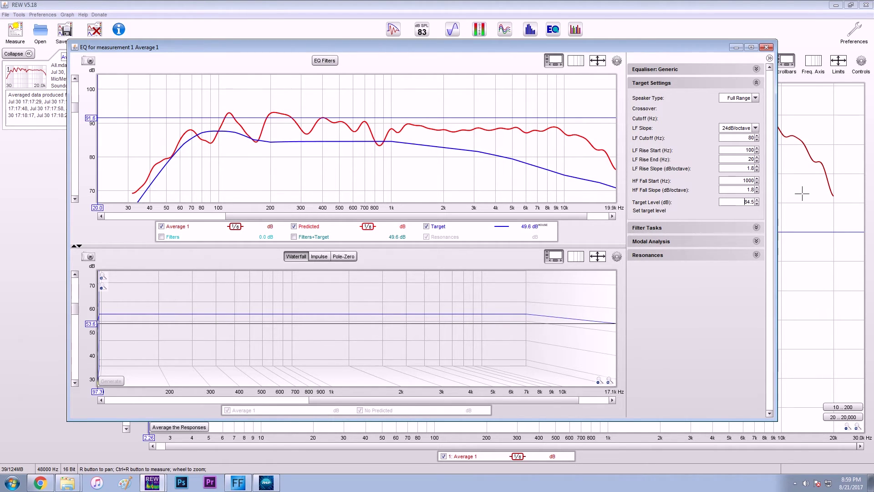
{"action": "key", "text": "Up"}
{"action": "key", "text": "Up"}
{"action": "key", "text": "Up"}
{"action": "key", "text": "Up"}
{"action": "key", "text": "Up"}
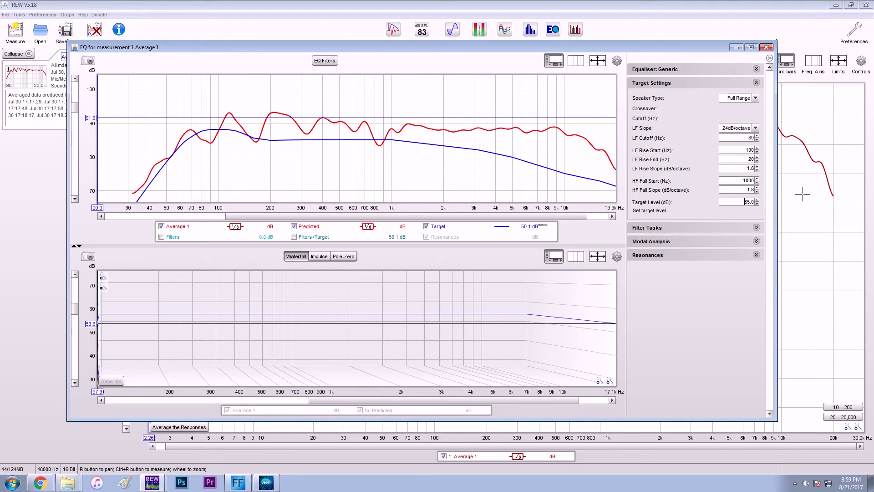
Step: Generate peaking EQ filters with Match response to target
{"action": "left_click", "coordinate": [714, 229]}
{"action": "left_click", "coordinate": [675, 282]}
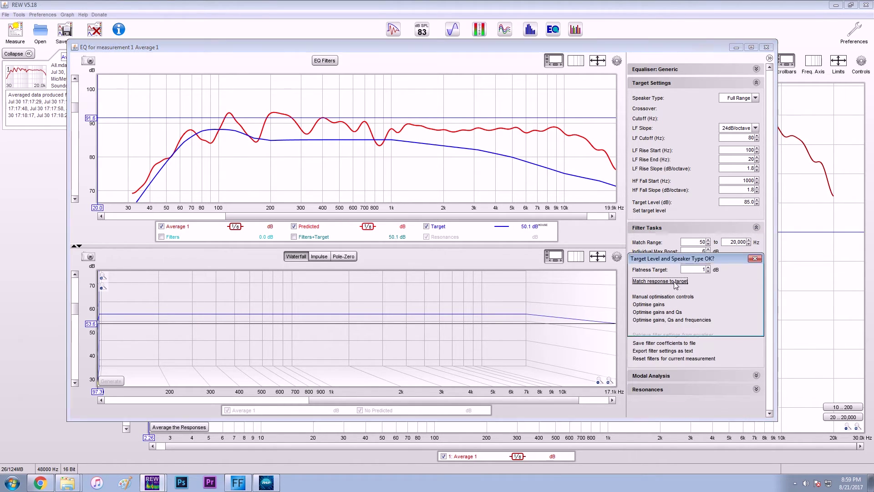
{"action": "left_click", "coordinate": [676, 324]}
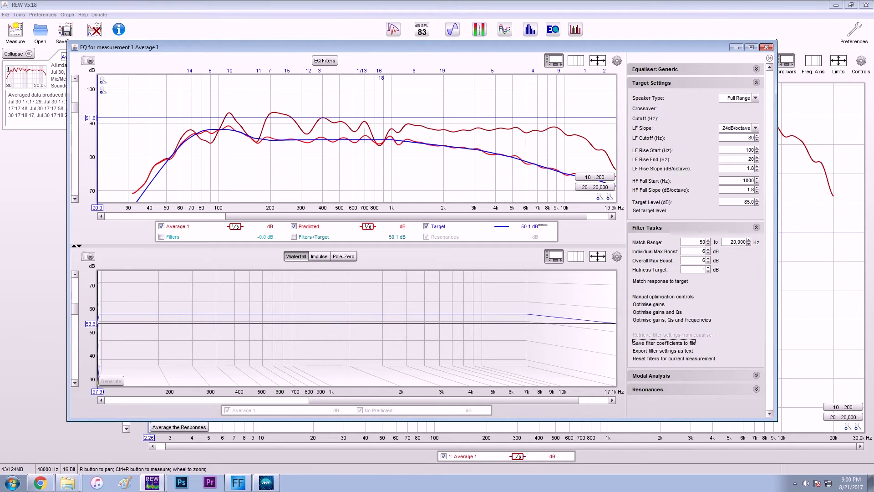
Step: Sort the EQ filters table by ascending frequency and switch to the Helix DSP tool
{"action": "left_click", "coordinate": [325, 60]}
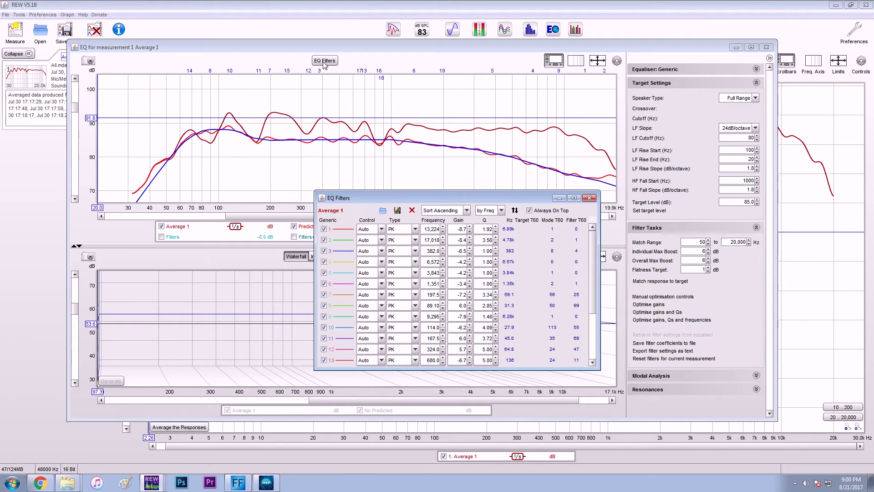
{"action": "left_click", "coordinate": [515, 210]}
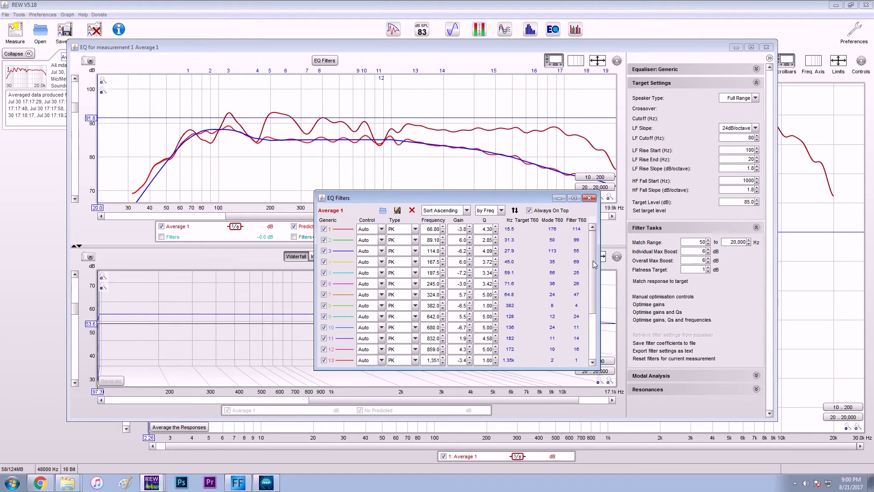
{"action": "scroll", "coordinate": [590, 283], "scroll_direction": "down", "scroll_amount": 2}
{"action": "scroll", "coordinate": [591, 283], "scroll_direction": "up", "scroll_amount": 3}
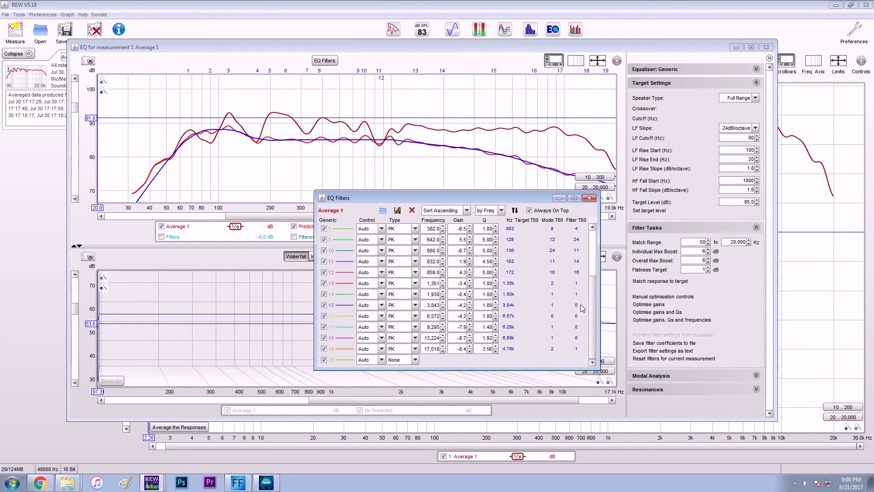
{"action": "left_click", "coordinate": [267, 483]}
Step: Open and cancel the Helix generic EQ import, then return to REW's main window
{"action": "left_click", "coordinate": [559, 197]}
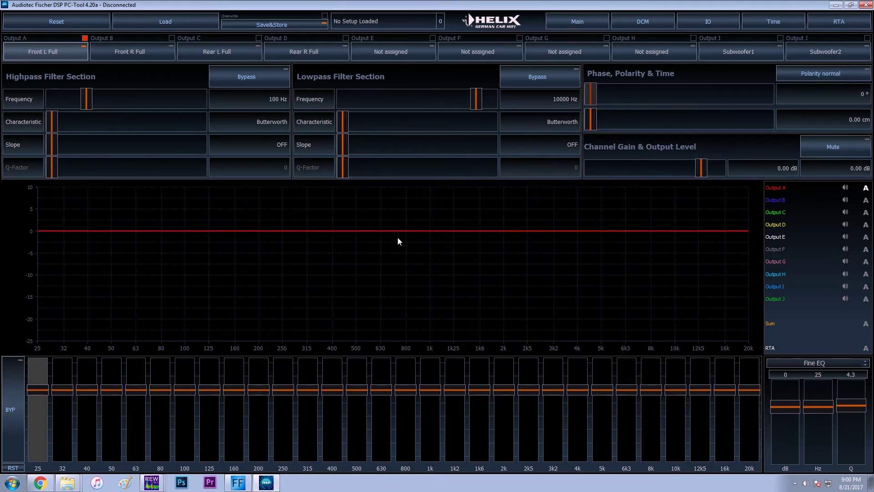
{"action": "key", "text": "ctrl+shift+o"}
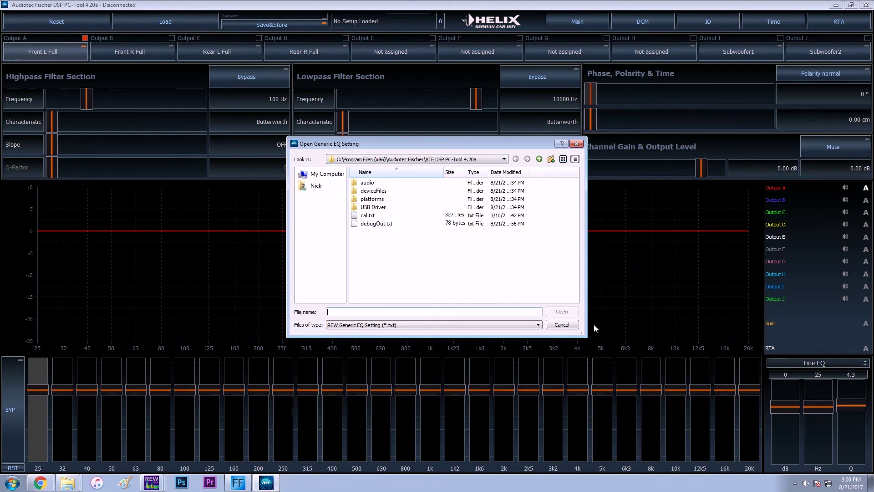
{"action": "left_click", "coordinate": [577, 328]}
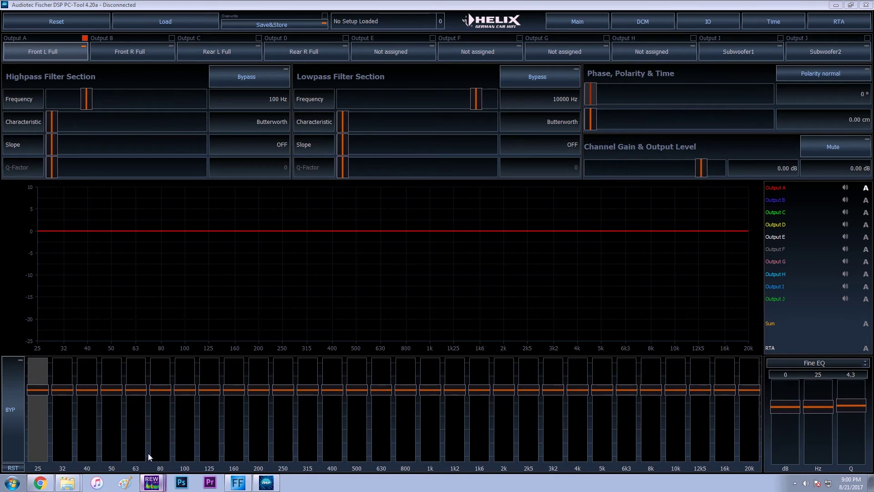
{"action": "left_click", "coordinate": [155, 483]}
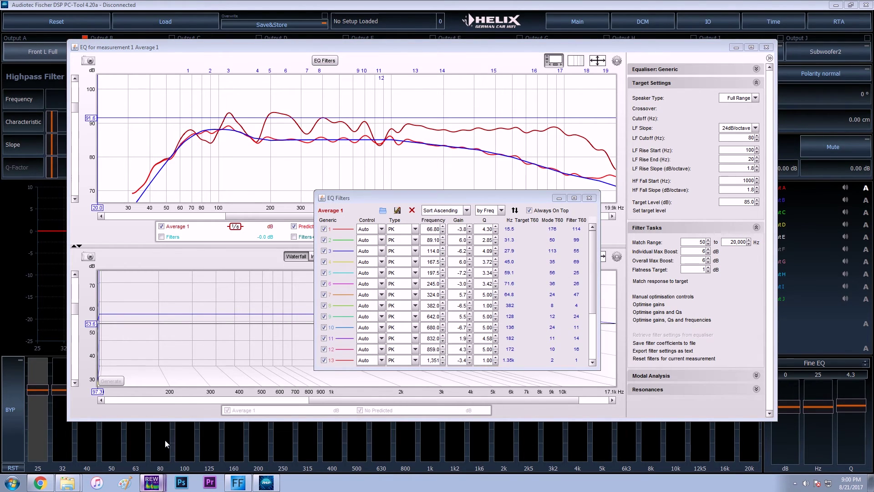
{"action": "key", "text": "alt+Tab"}
Step: Export filter settings as text with note 'helix dsp pro', saved as 'helix import test' on the Desktop
{"action": "left_click", "coordinate": [559, 198]}
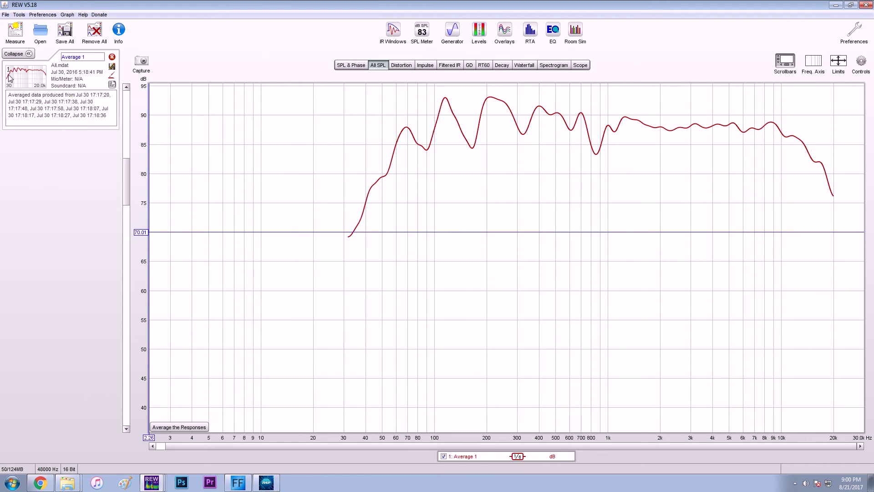
{"action": "left_click", "coordinate": [7, 15]}
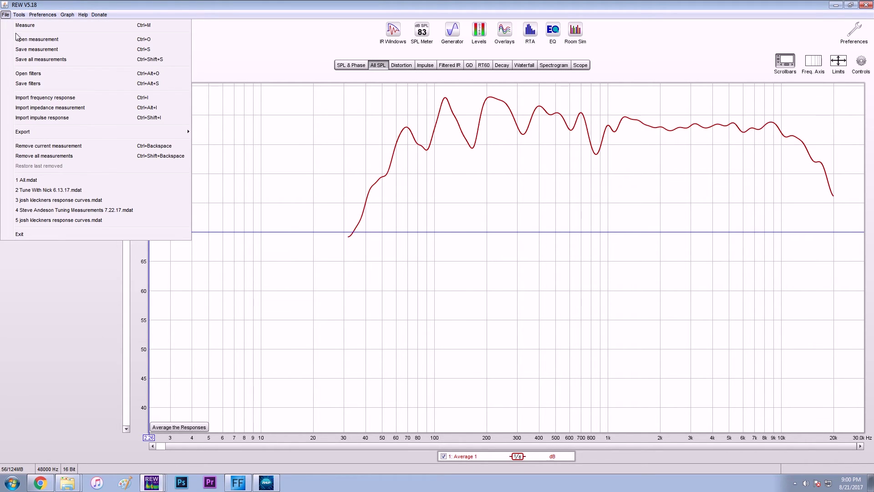
{"action": "mouse_move", "coordinate": [140, 131]}
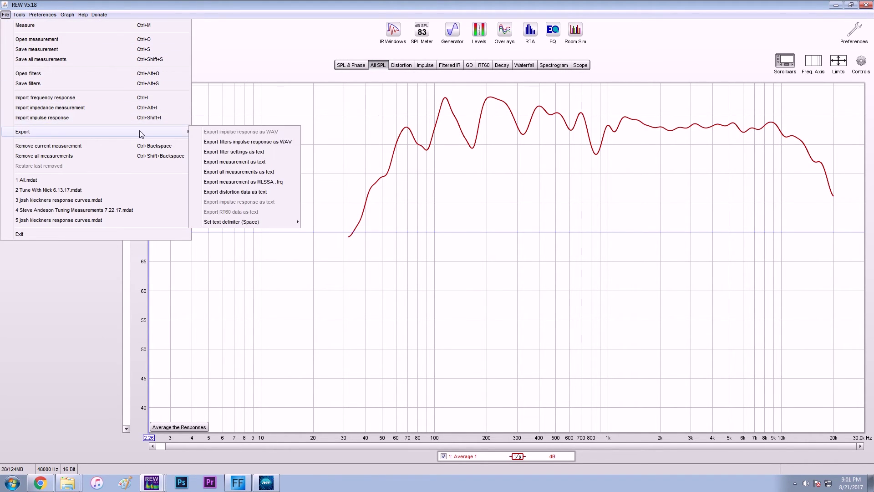
{"action": "left_click", "coordinate": [242, 154]}
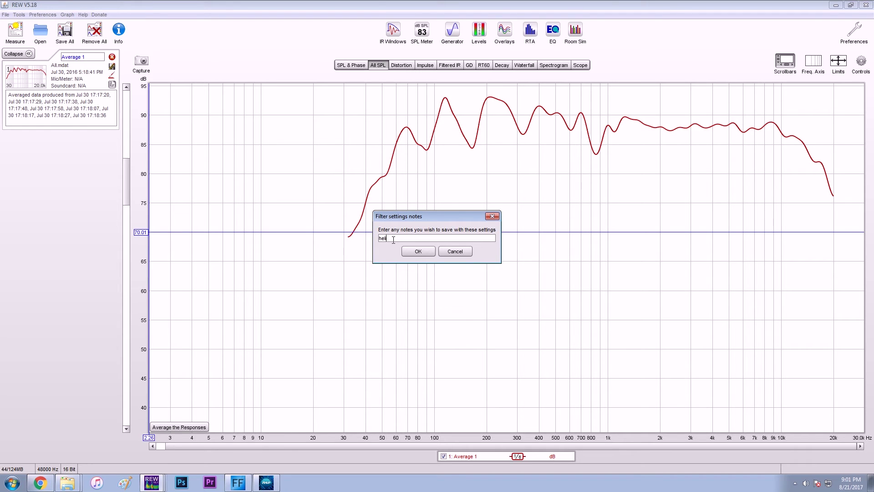
{"action": "type", "text": "helix dsp pro"}
{"action": "key", "text": "Return"}
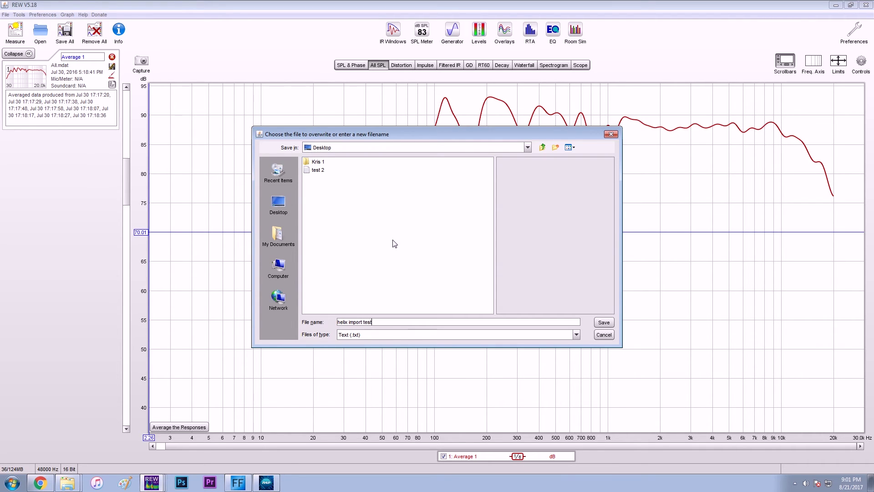
{"action": "key", "text": "Return"}
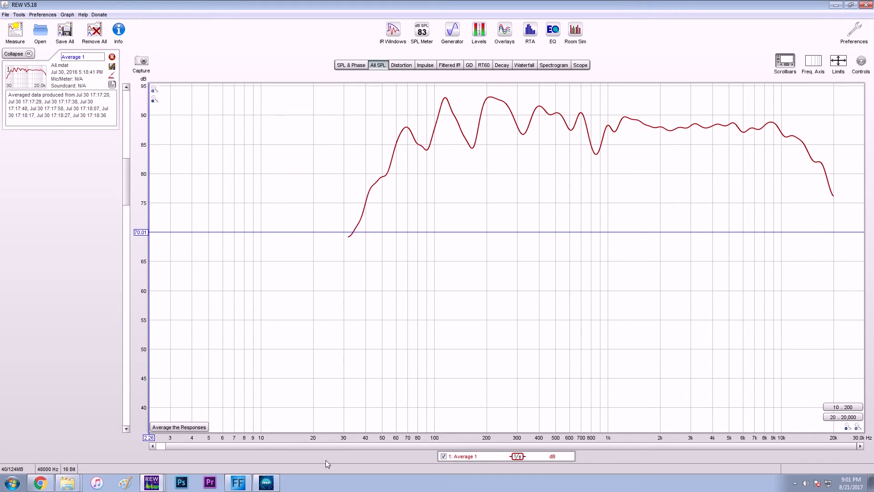
Step: Import 'helix import test.txt' from the Desktop into the Front L Full output's EQ, then return to REW
{"action": "left_click", "coordinate": [275, 482]}
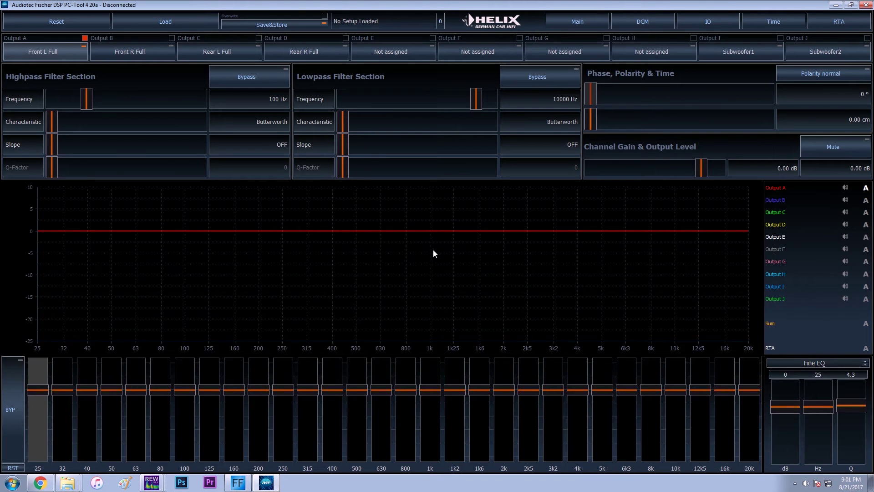
{"action": "key", "text": "ctrl+i"}
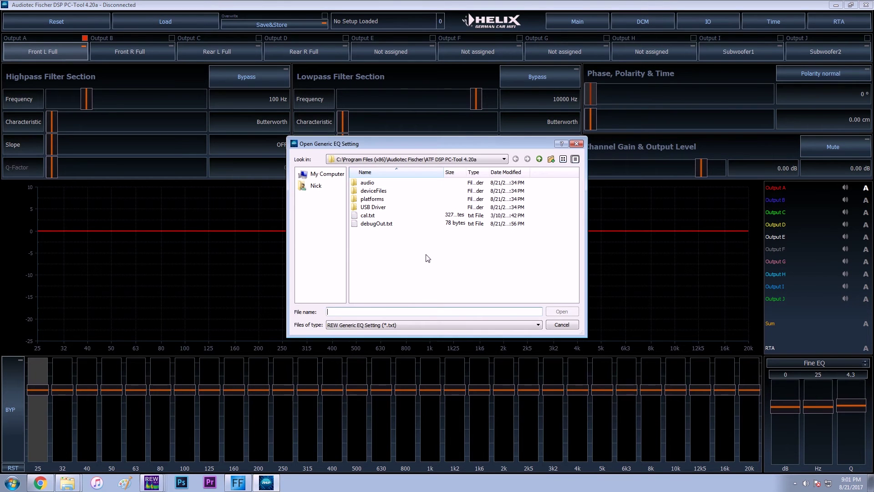
{"action": "left_click", "coordinate": [314, 186]}
{"action": "double_click", "coordinate": [383, 215]}
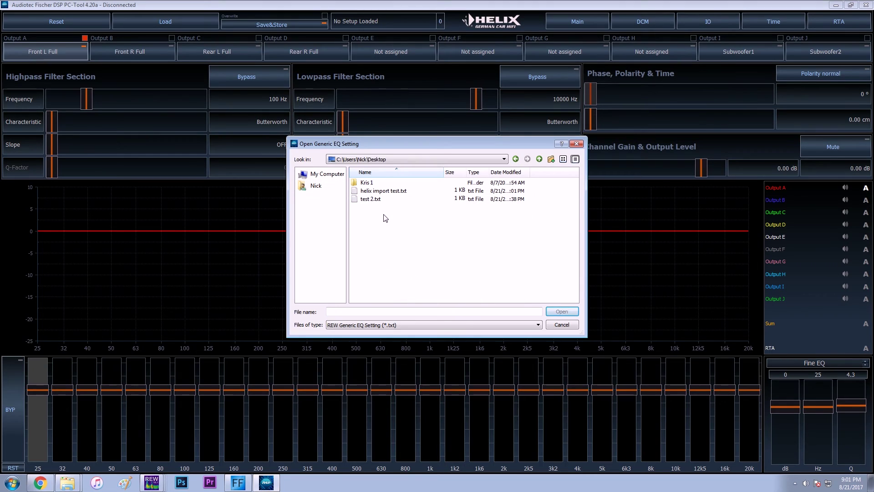
{"action": "double_click", "coordinate": [383, 191]}
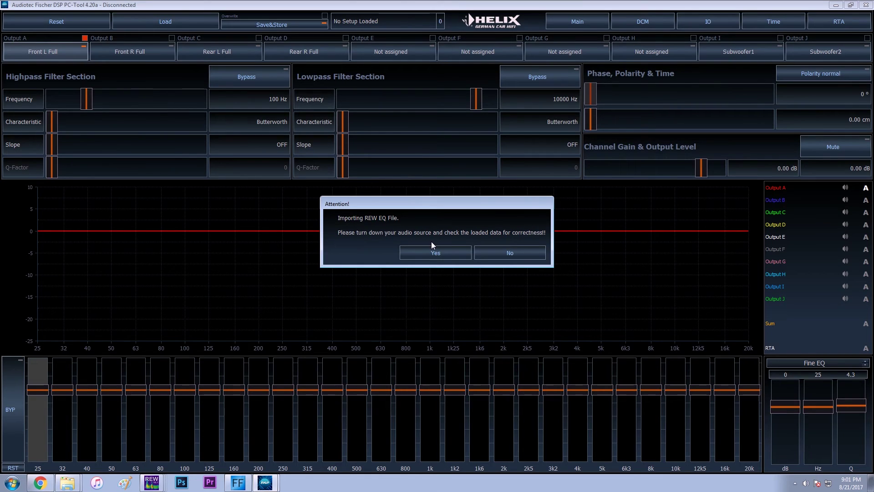
{"action": "left_click", "coordinate": [434, 253]}
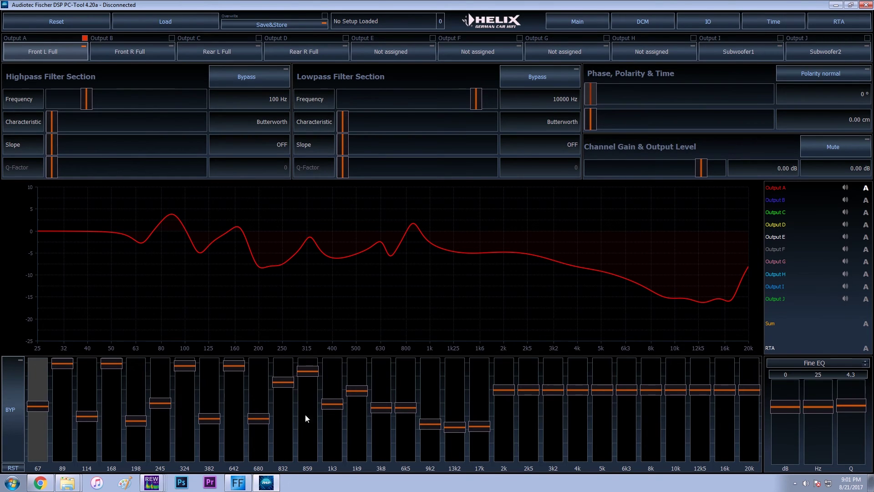
{"action": "left_click", "coordinate": [267, 480]}
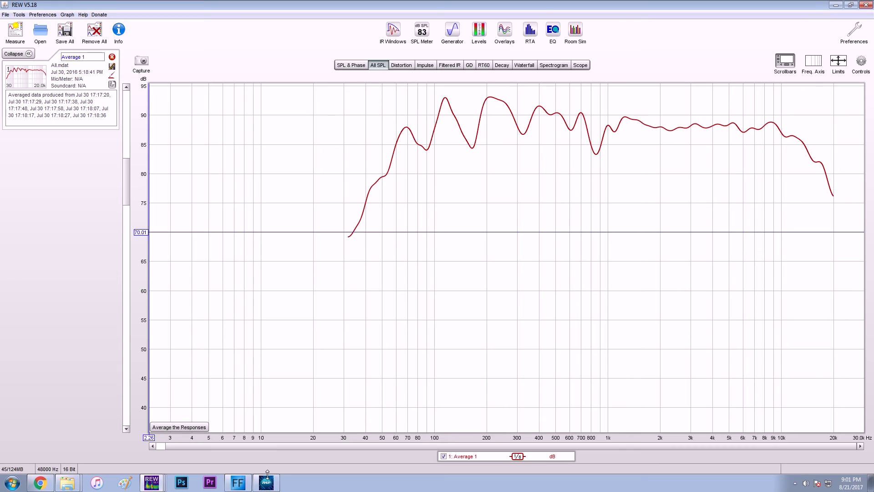
Step: Open the Average 1 EQ window and toggle the Average 1 and Target curves off and on to compare
{"action": "left_click", "coordinate": [552, 30]}
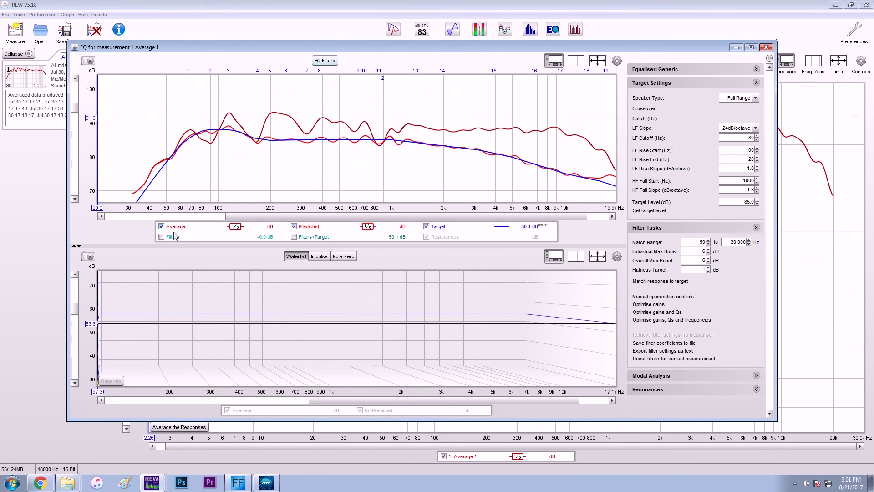
{"action": "left_click", "coordinate": [161, 226]}
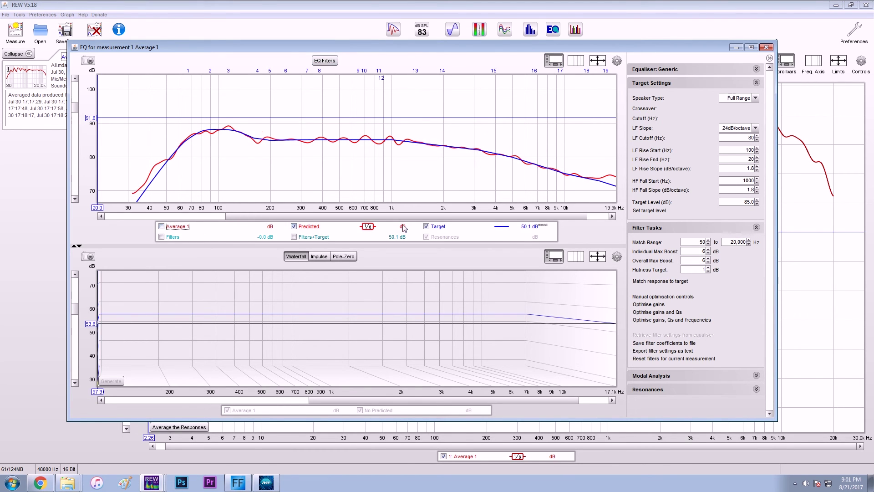
{"action": "left_click", "coordinate": [426, 226]}
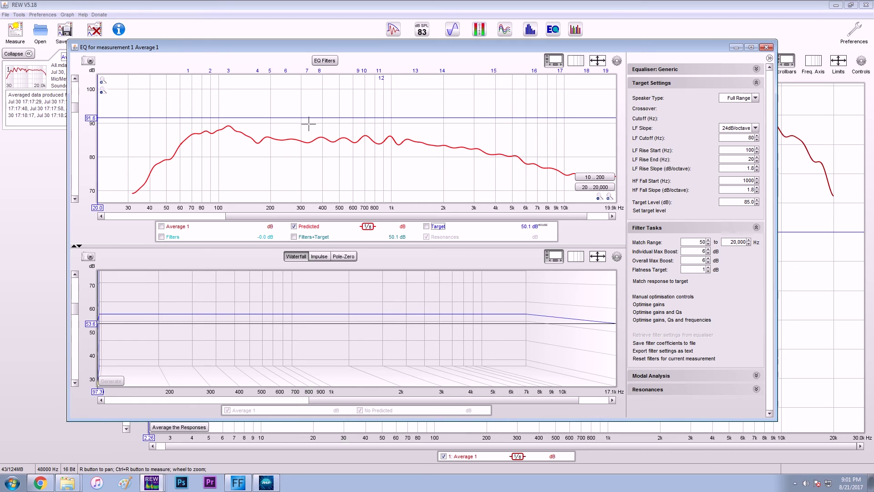
{"action": "left_click", "coordinate": [427, 227]}
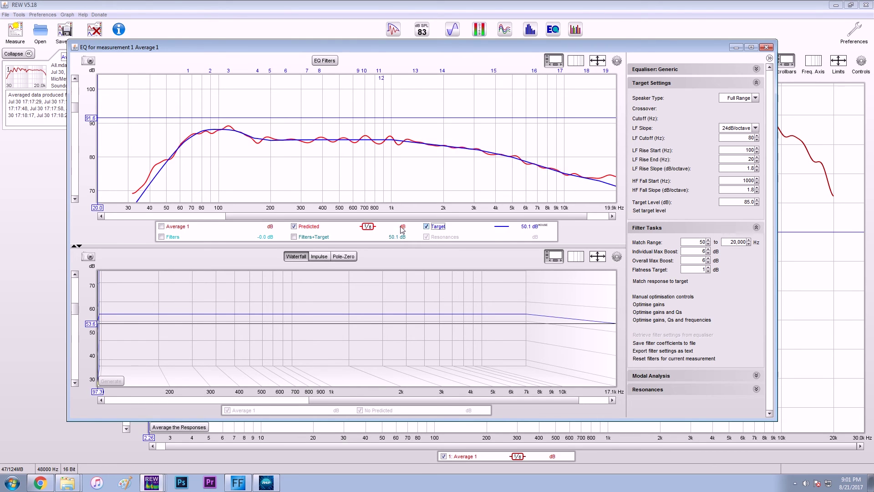
{"action": "left_click", "coordinate": [162, 227]}
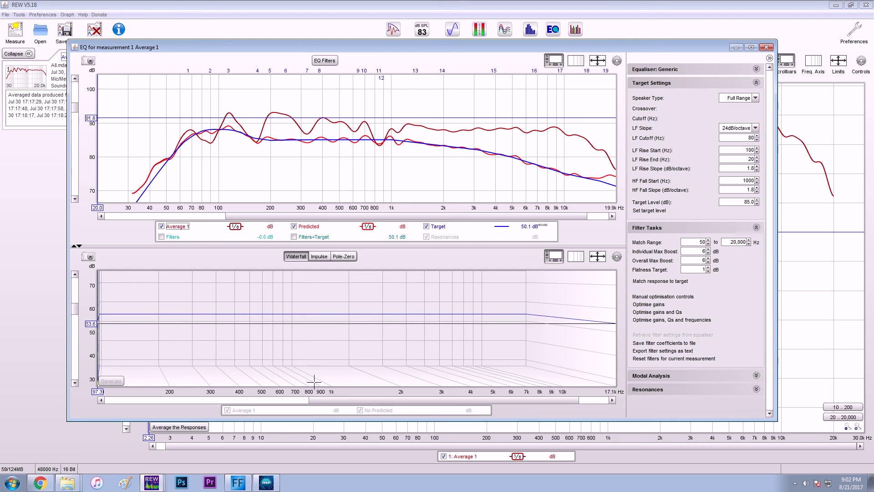
{"action": "key", "text": "alt+Tab"}
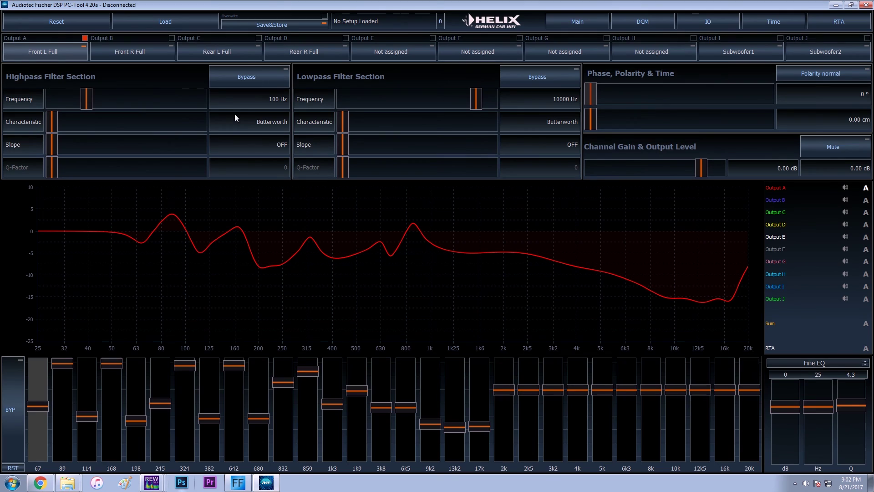
Step: Select the Rear L Full output and link Output E to it
{"action": "left_click", "coordinate": [124, 51]}
{"action": "left_click", "coordinate": [61, 56]}
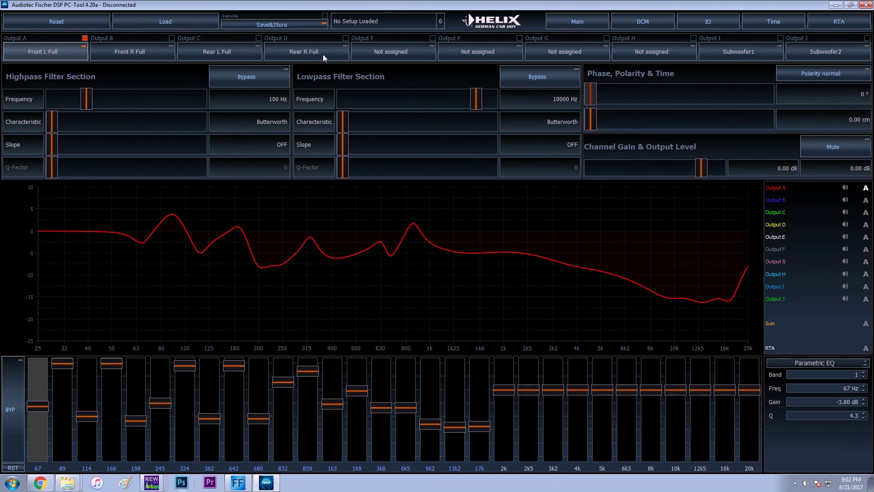
{"action": "left_click", "coordinate": [157, 53]}
{"action": "left_click", "coordinate": [254, 44]}
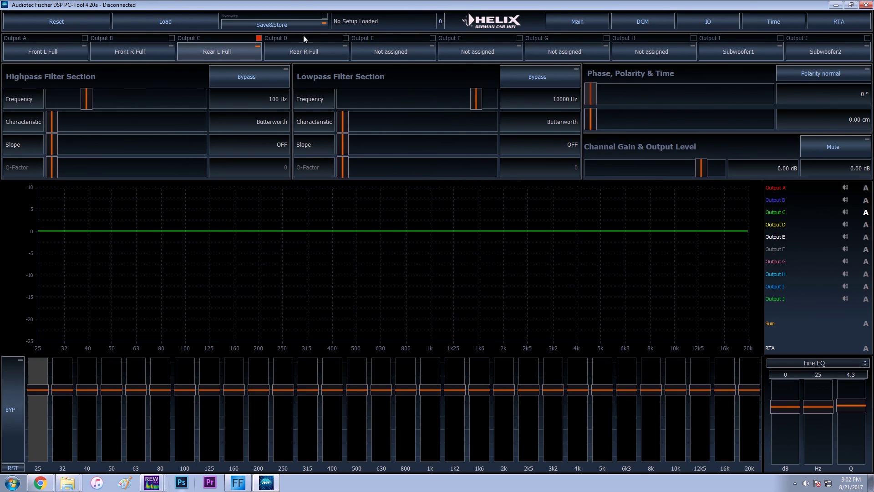
{"action": "left_click", "coordinate": [346, 39]}
Step: Import 'helix import test.txt' from the Desktop into the linked outputs' EQ
{"action": "right_click", "coordinate": [410, 287]}
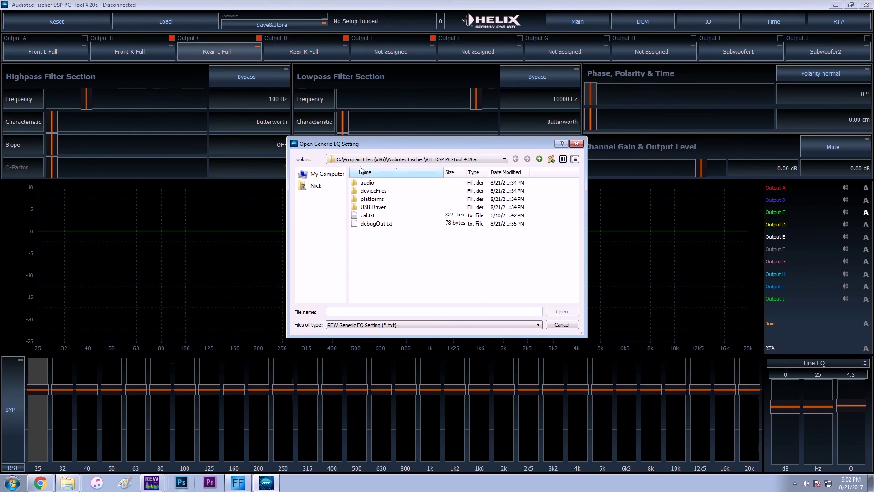
{"action": "left_click", "coordinate": [315, 184]}
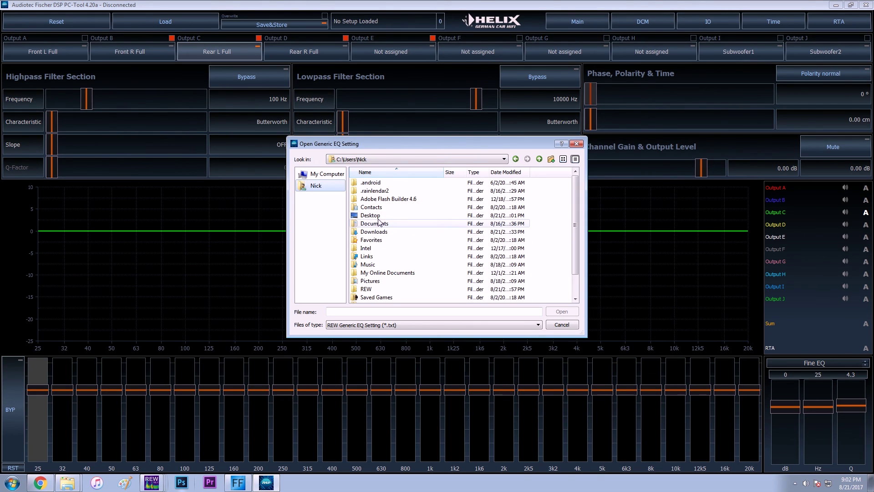
{"action": "double_click", "coordinate": [381, 215]}
{"action": "double_click", "coordinate": [379, 191]}
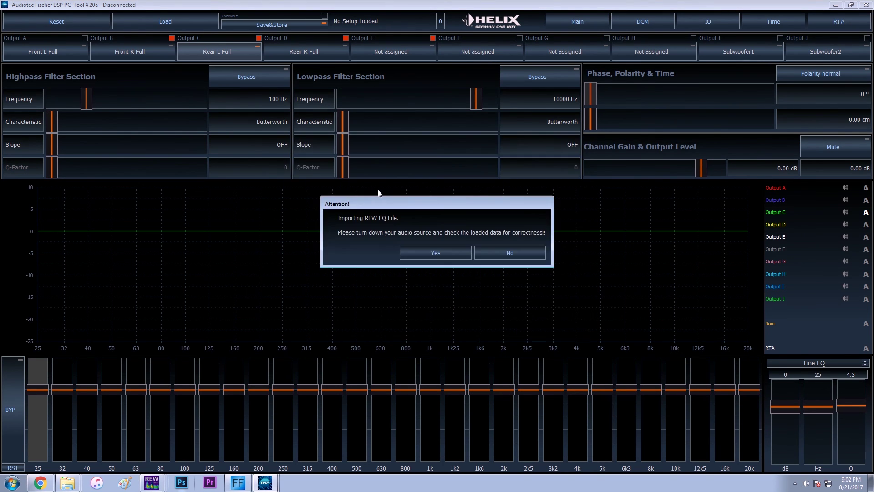
{"action": "left_click", "coordinate": [440, 252]}
Step: Check the EQ on Front R Full, Rear R Full and Output E, then return to Front L Full
{"action": "left_click", "coordinate": [159, 53]}
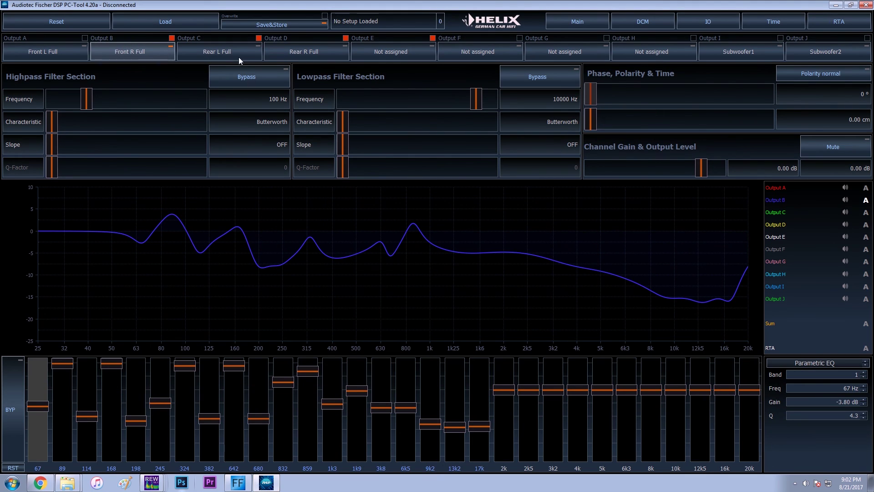
{"action": "left_click", "coordinate": [305, 51]}
{"action": "left_click", "coordinate": [394, 54]}
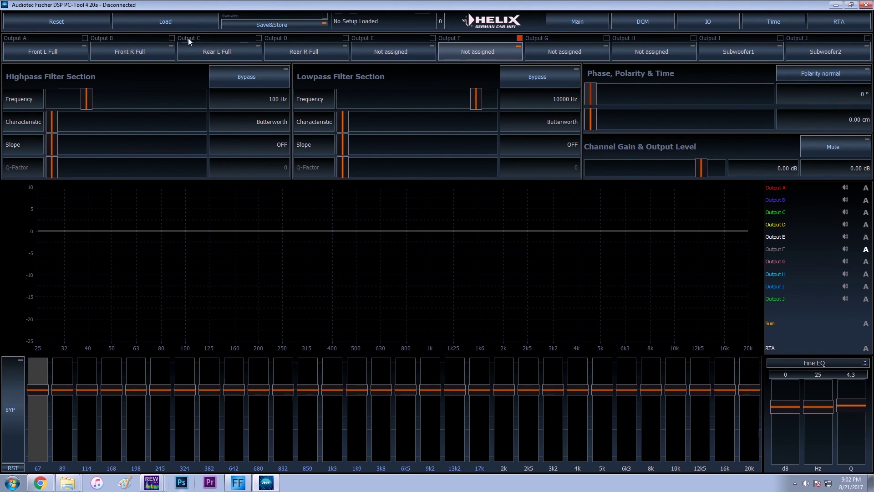
{"action": "left_click", "coordinate": [75, 53]}
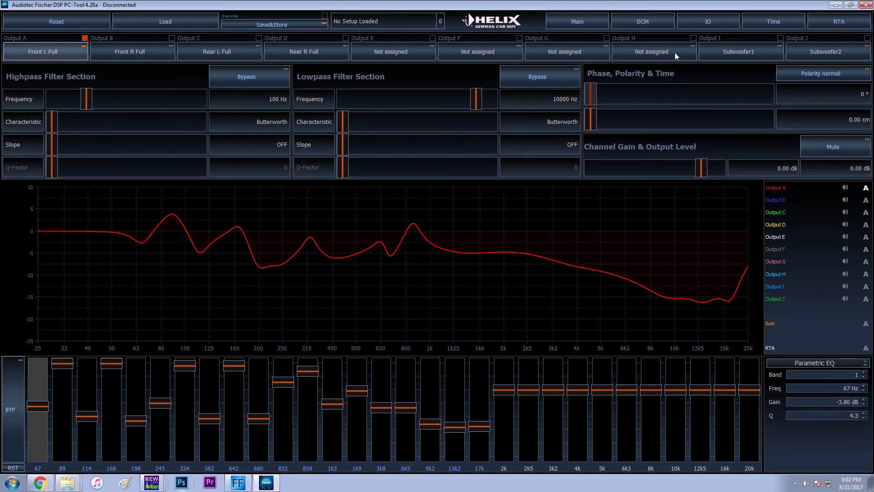